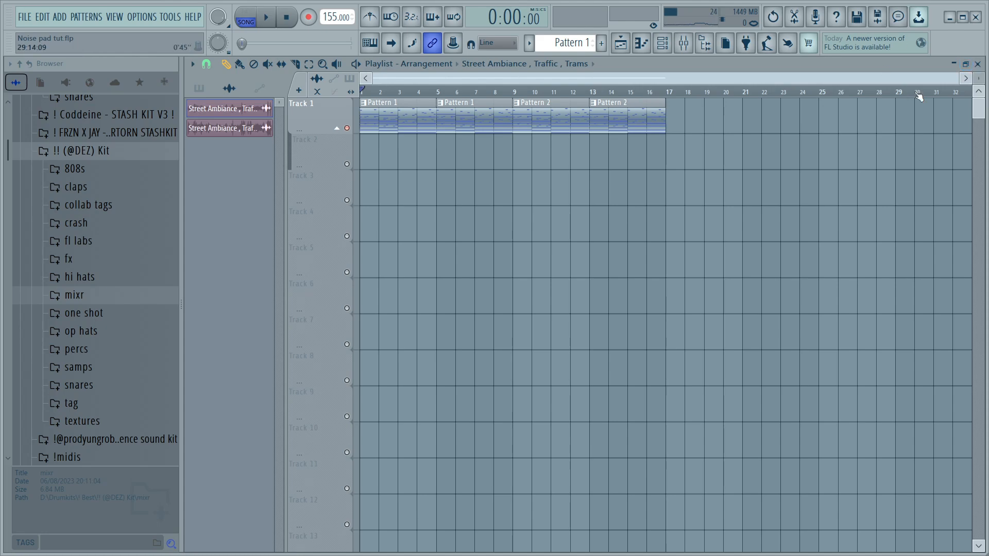
Place the Street Ambiance, Traffic, Trams clip at the start of Track 4 and play it back soloed.
{"action": "left_click_drag", "start_coordinate": [225, 108], "coordinate": [331, 217]}
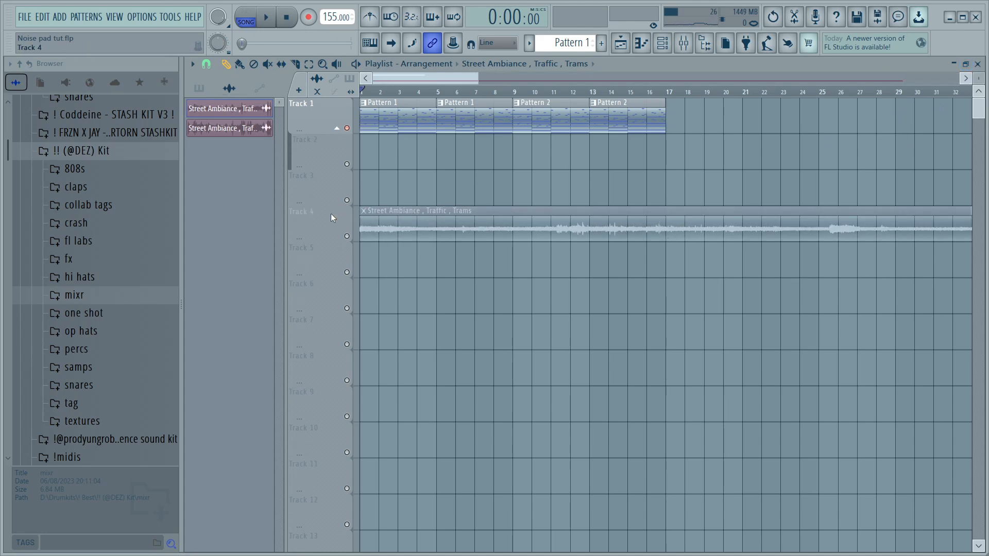
{"action": "right_click", "coordinate": [348, 236]}
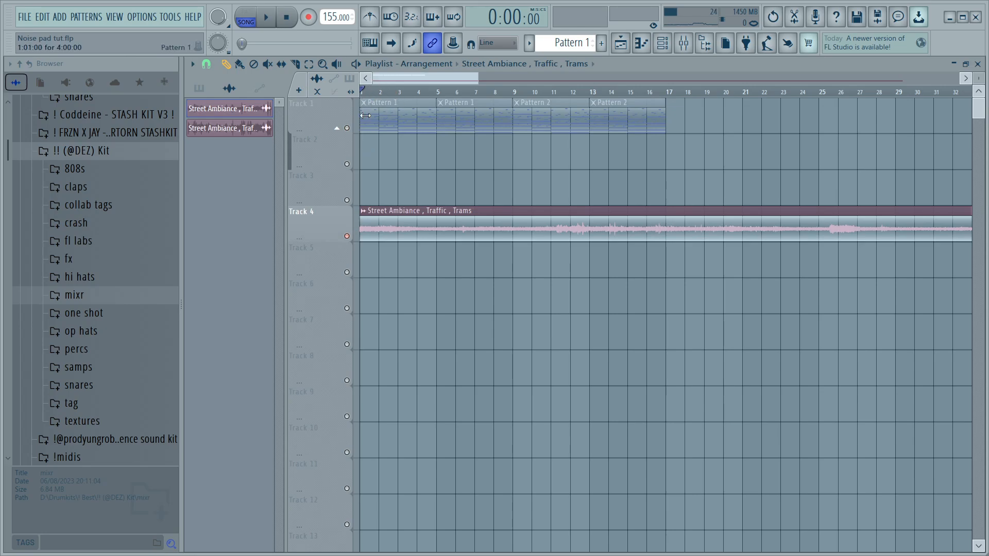
{"action": "left_click", "coordinate": [684, 43]}
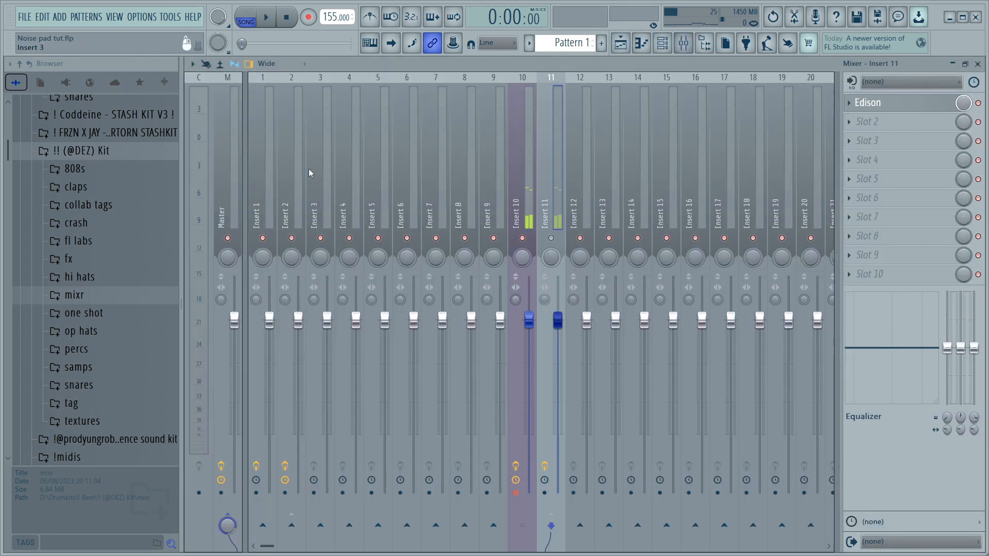
{"action": "left_click", "coordinate": [271, 187]}
{"action": "left_click", "coordinate": [683, 43]}
{"action": "left_click", "coordinate": [267, 17]}
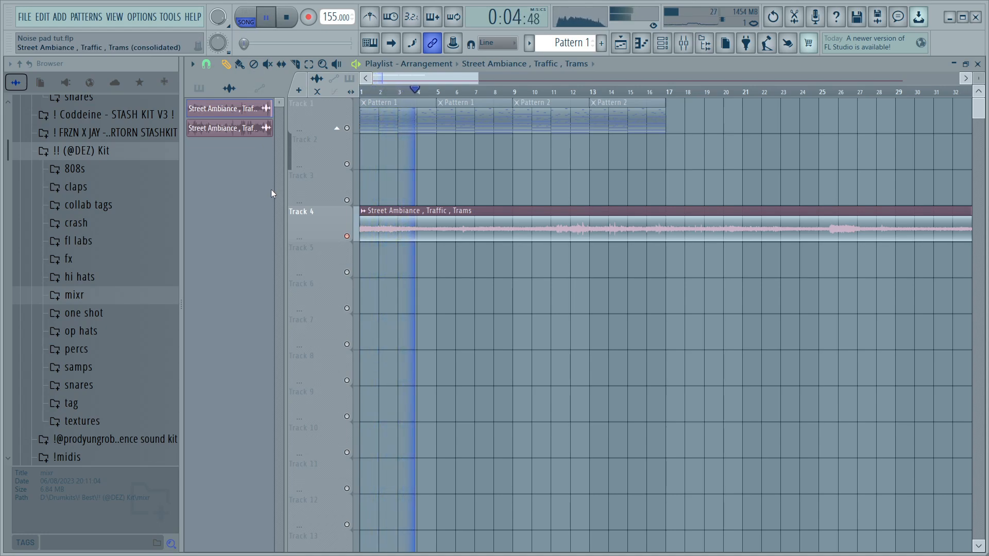
{"action": "left_click", "coordinate": [276, 24]}
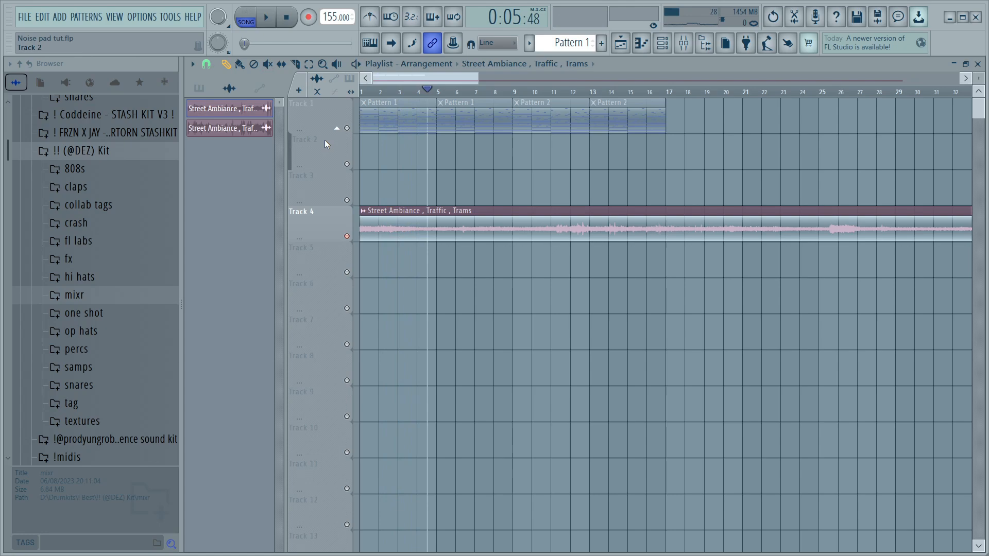
Inspect the Pro-Q 3 curve on mixer Insert 1, including the 659.25 Hz (E5) band and its keyboard note.
{"action": "left_click", "coordinate": [684, 42]}
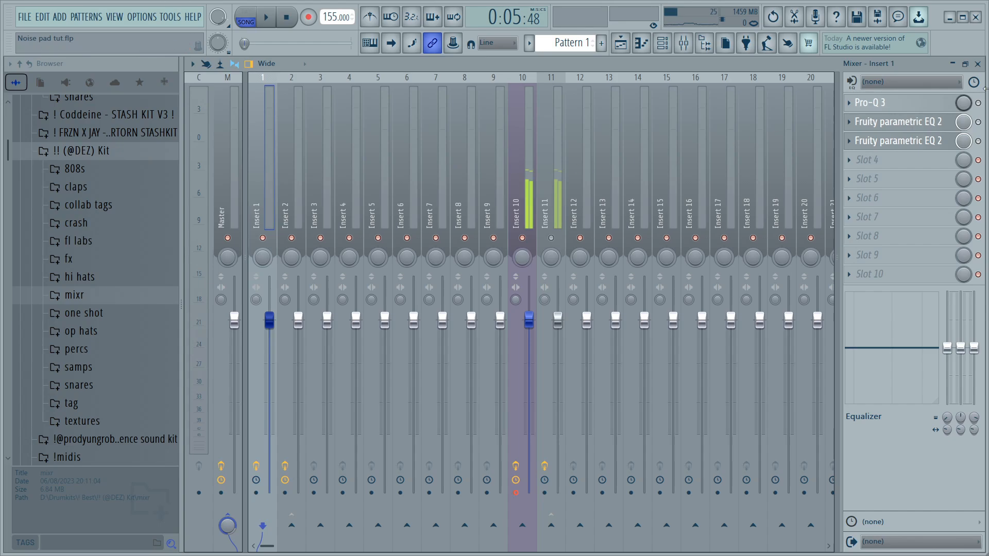
{"action": "left_click", "coordinate": [937, 109]}
{"action": "left_click_drag", "start_coordinate": [698, 181], "coordinate": [733, 111]}
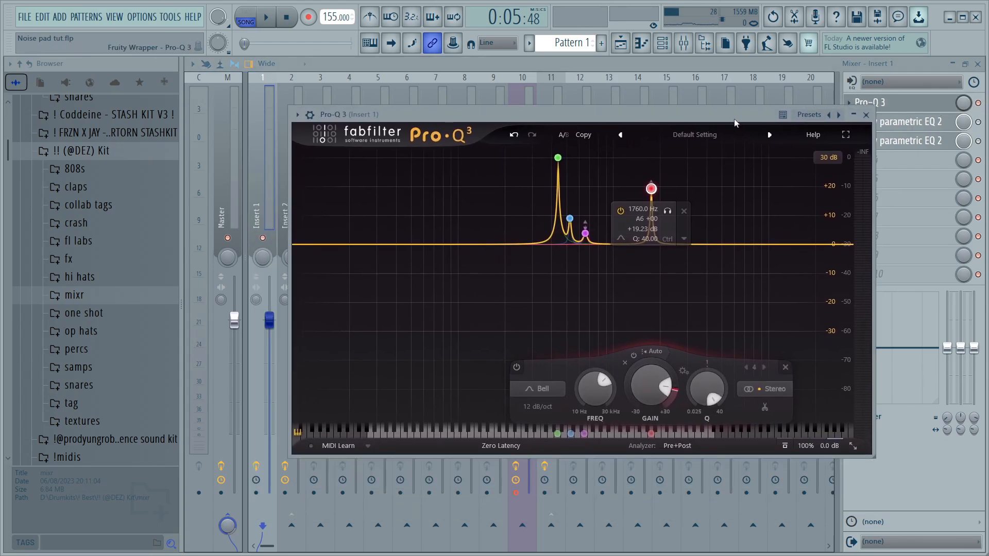
{"action": "left_click", "coordinate": [556, 151]}
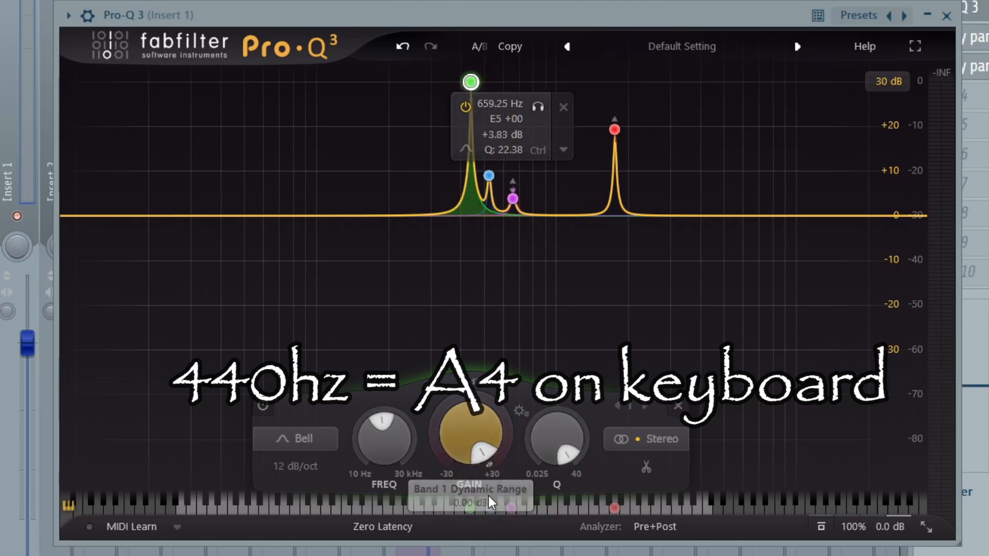
{"action": "mouse_move", "coordinate": [470, 509]}
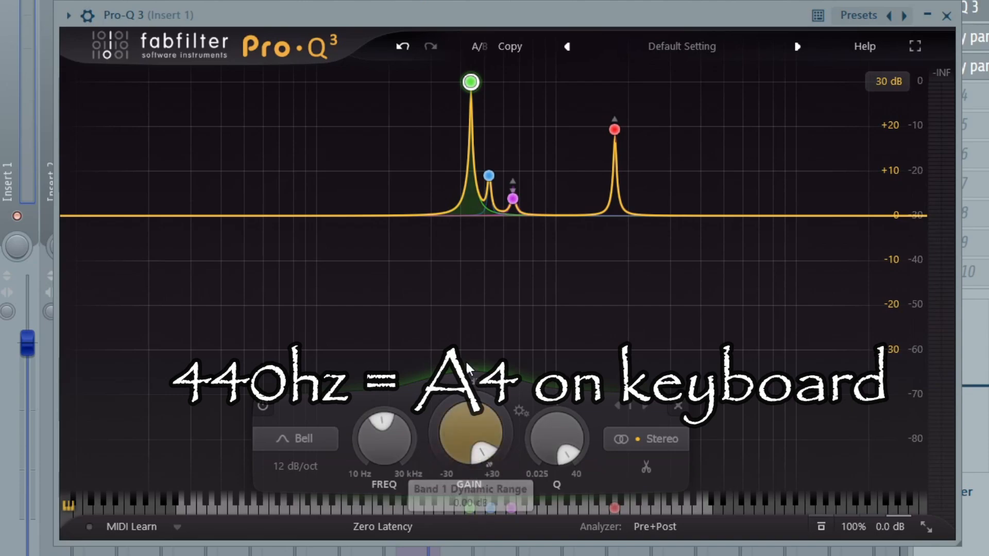
{"action": "left_click", "coordinate": [946, 16]}
Examine the exact value entry for band 4's controls in Fruity Parametric EQ 2.
{"action": "left_click", "coordinate": [984, 41]}
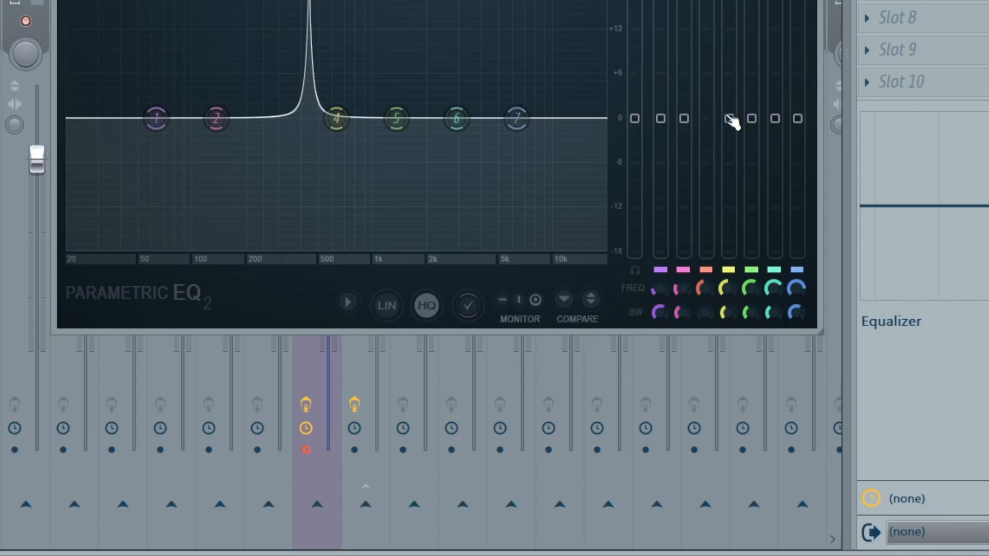
{"action": "right_click", "coordinate": [730, 120]}
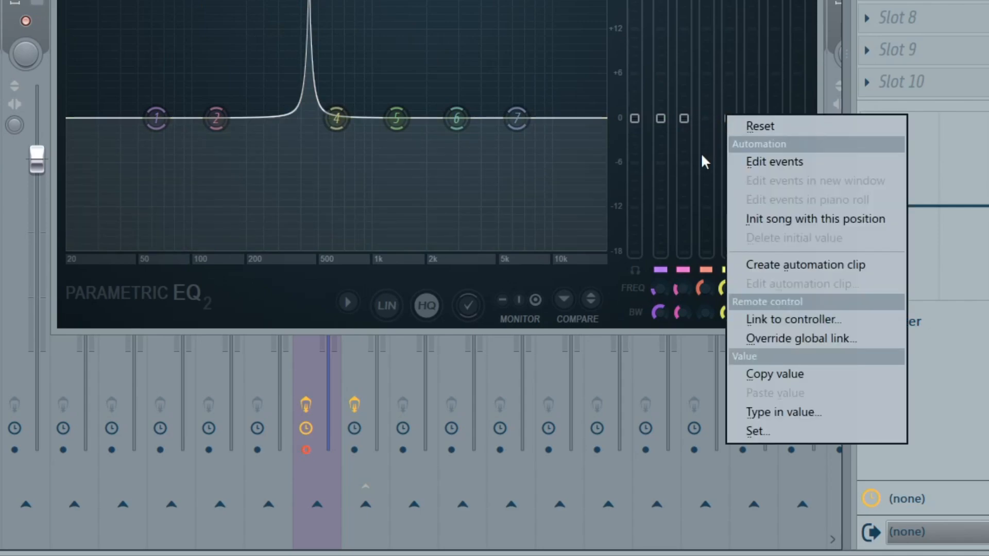
{"action": "left_click", "coordinate": [779, 413]}
{"action": "left_click", "coordinate": [583, 405]}
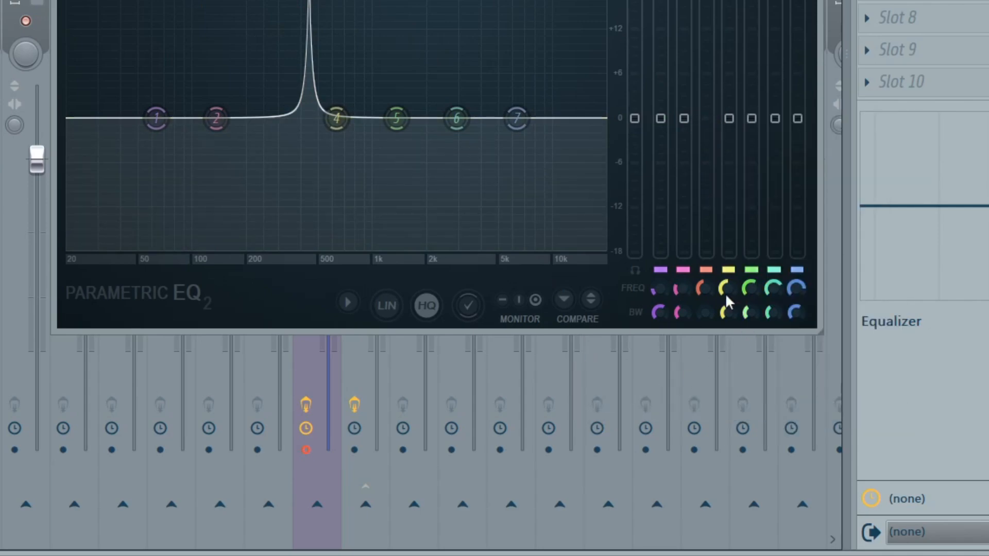
{"action": "right_click", "coordinate": [726, 301]}
{"action": "left_click", "coordinate": [739, 461]}
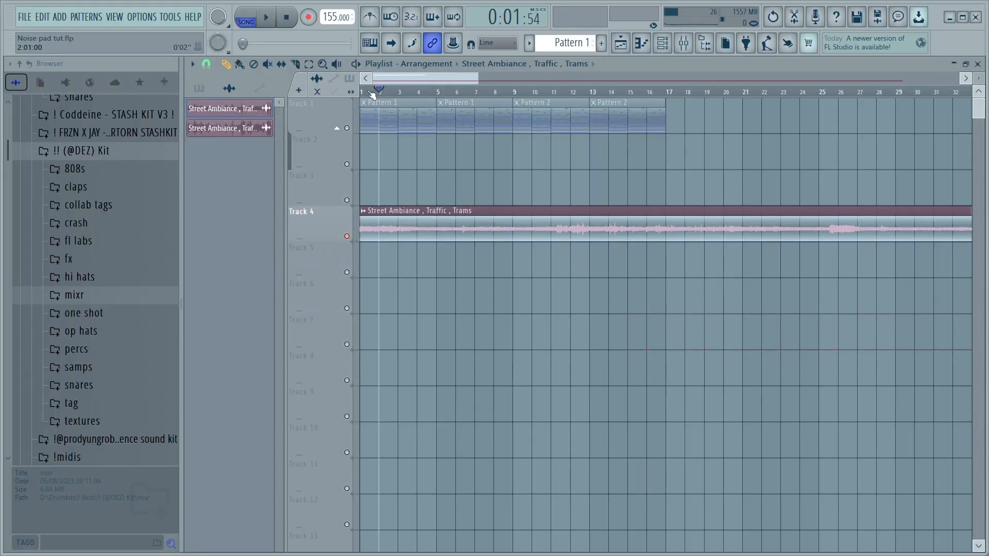
Play back the Street Ambiance, Traffic, Trams clip on Track 4 and delete it from the playlist.
{"action": "key", "text": "space"}
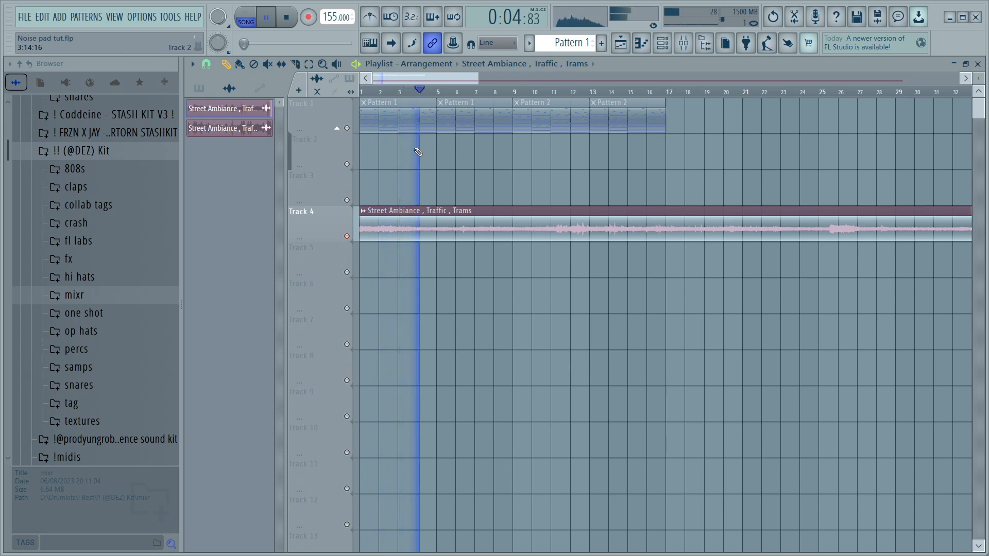
{"action": "key", "text": "space"}
{"action": "right_click", "coordinate": [443, 207]}
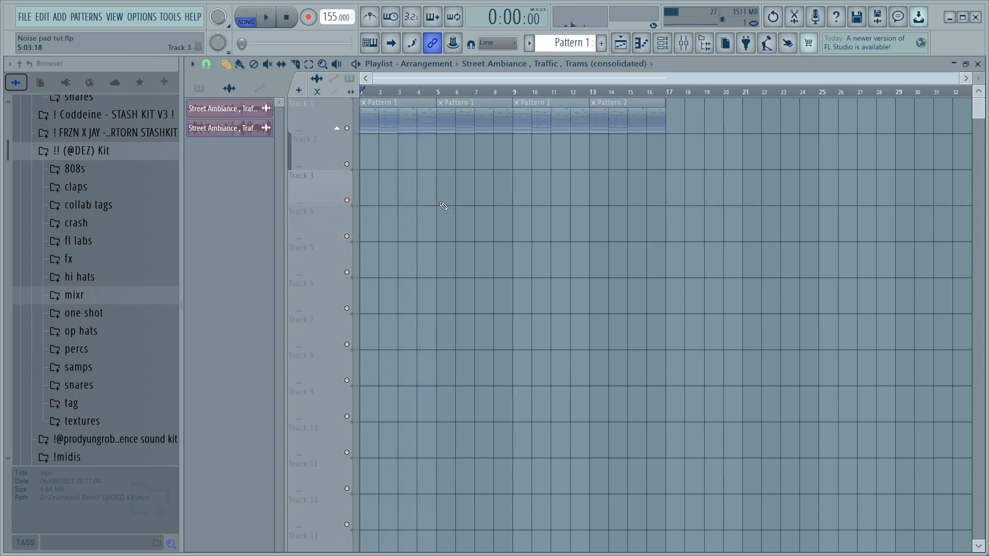
Place the consolidated Street Ambiance, Traffic, Trams clip at the start of Track 3, and clear it from the track.
{"action": "left_click", "coordinate": [663, 43]}
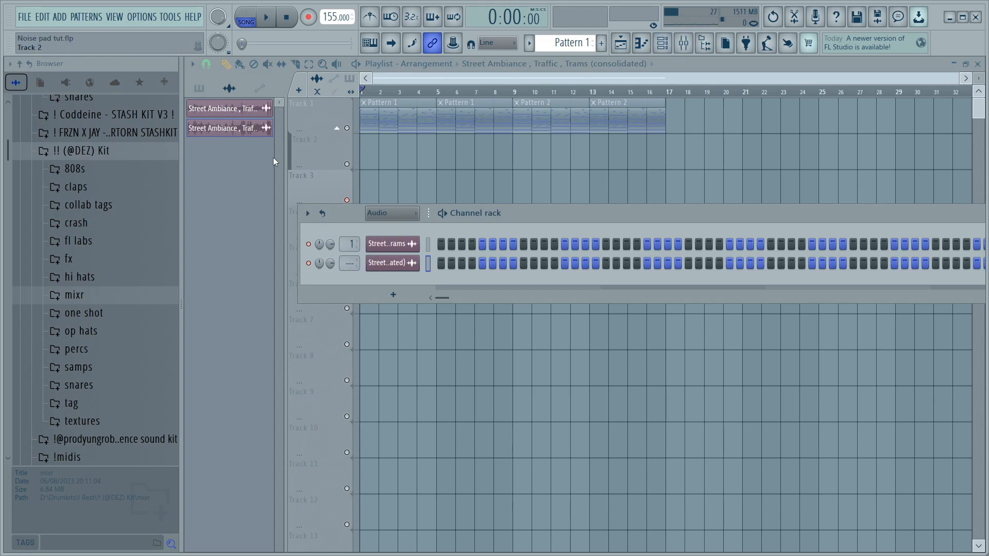
{"action": "left_click", "coordinate": [230, 111]}
{"action": "left_click", "coordinate": [239, 130]}
{"action": "left_click", "coordinate": [443, 225]}
{"action": "right_click", "coordinate": [519, 233]}
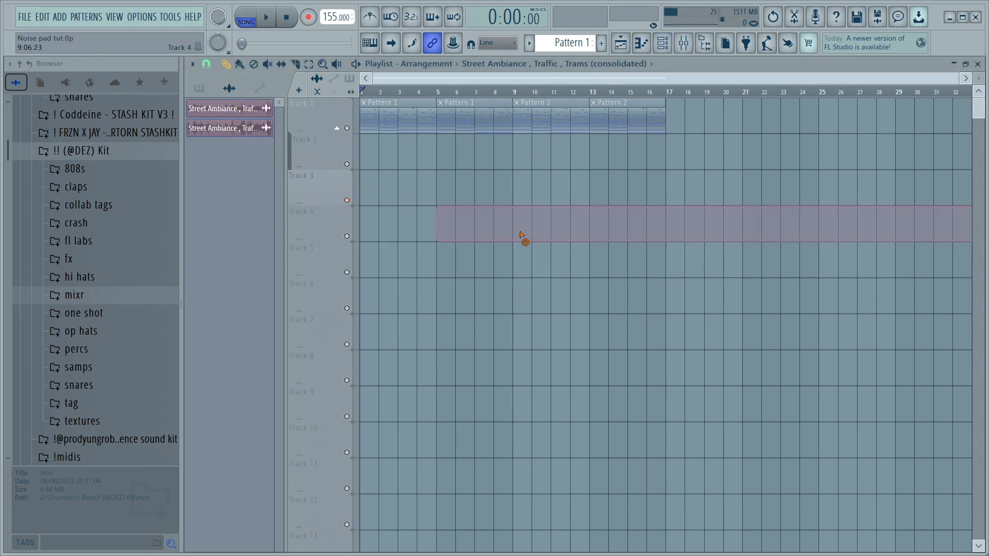
{"action": "left_click_drag", "start_coordinate": [435, 183], "coordinate": [351, 184]}
{"action": "key", "text": "ctrl+alt+shift+c"}
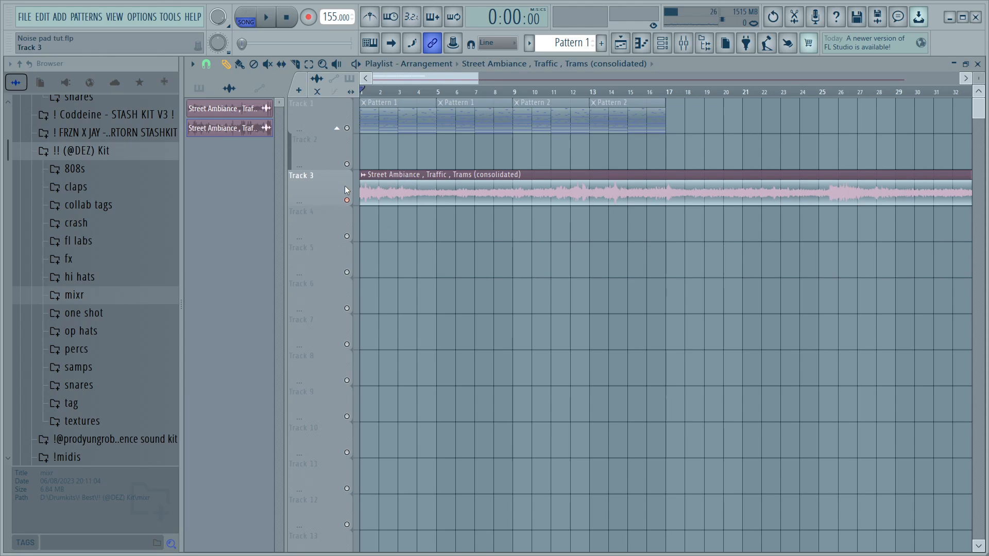
{"action": "right_click", "coordinate": [395, 197]}
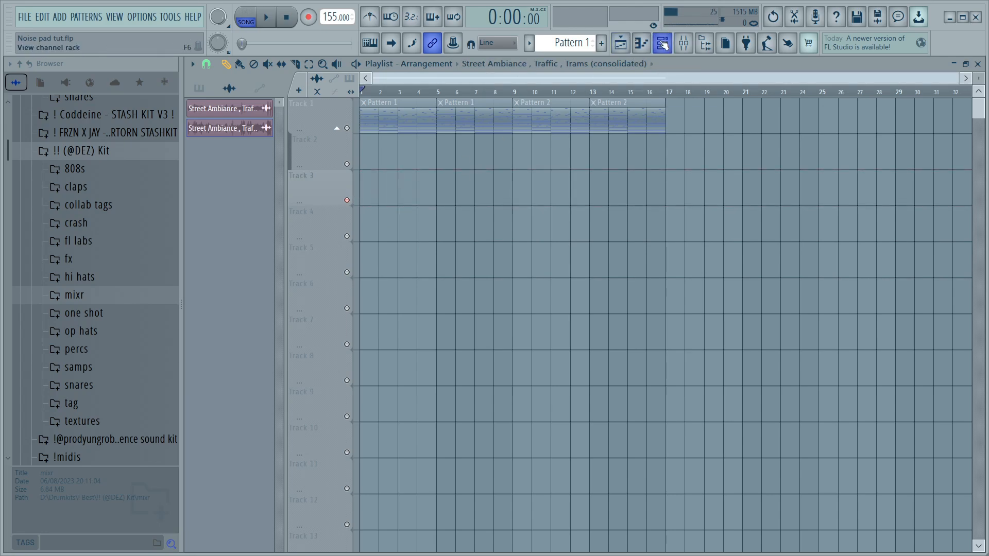
Re-enable all playlist tracks and open the channel rack for Pattern 1.
{"action": "left_click", "coordinate": [663, 44]}
{"action": "left_click", "coordinate": [418, 108]}
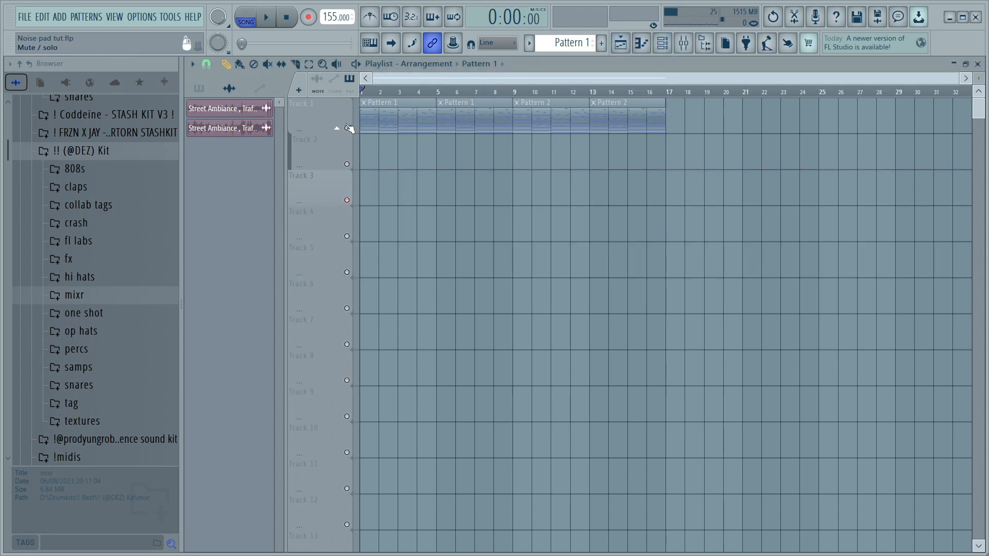
{"action": "left_click", "coordinate": [347, 128]}
{"action": "left_click", "coordinate": [659, 47]}
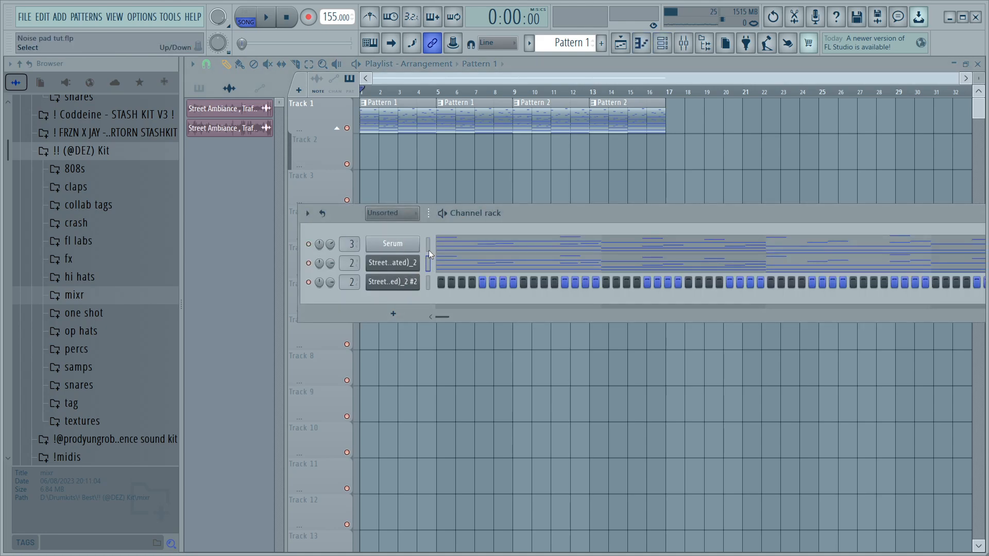
Examine the chord and melody notes of the Serum channel in the piano roll.
{"action": "key", "text": "F7"}
{"action": "scroll", "coordinate": [383, 297], "scroll_direction": "up", "scroll_amount": 3}
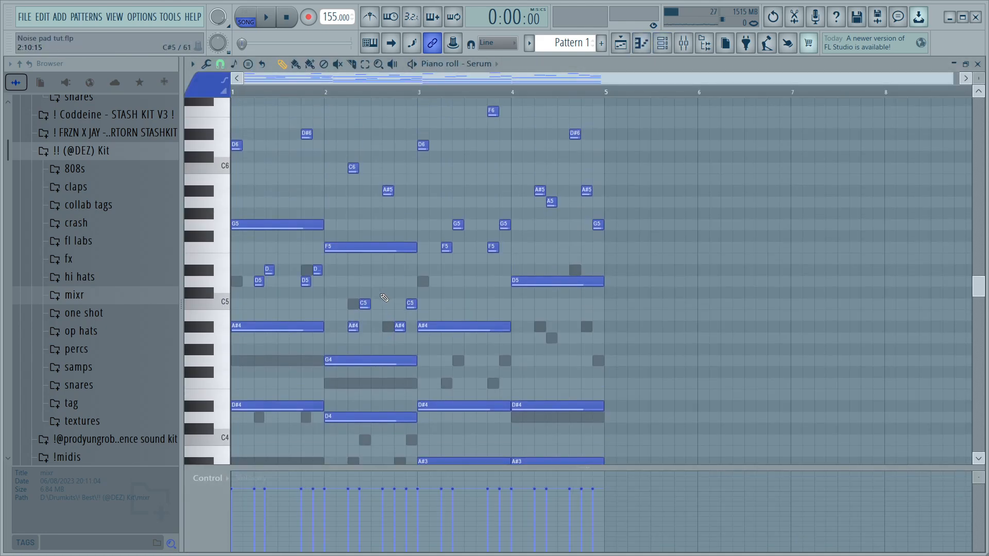
{"action": "scroll", "coordinate": [384, 297], "scroll_direction": "down", "scroll_amount": 1}
{"action": "scroll", "coordinate": [381, 295], "scroll_direction": "up", "scroll_amount": 2}
{"action": "scroll", "coordinate": [382, 295], "scroll_direction": "down", "scroll_amount": 5}
{"action": "key", "text": "F7"}
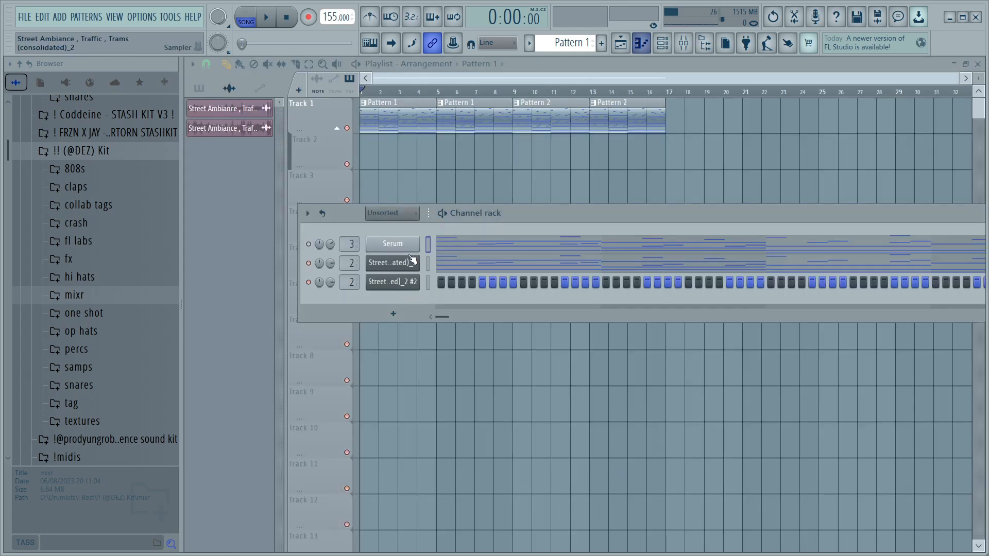
Reset the sample start and length of the Street Ambiance (consolidated)_2 sampler channel and reverse the sample.
{"action": "left_click", "coordinate": [391, 264]}
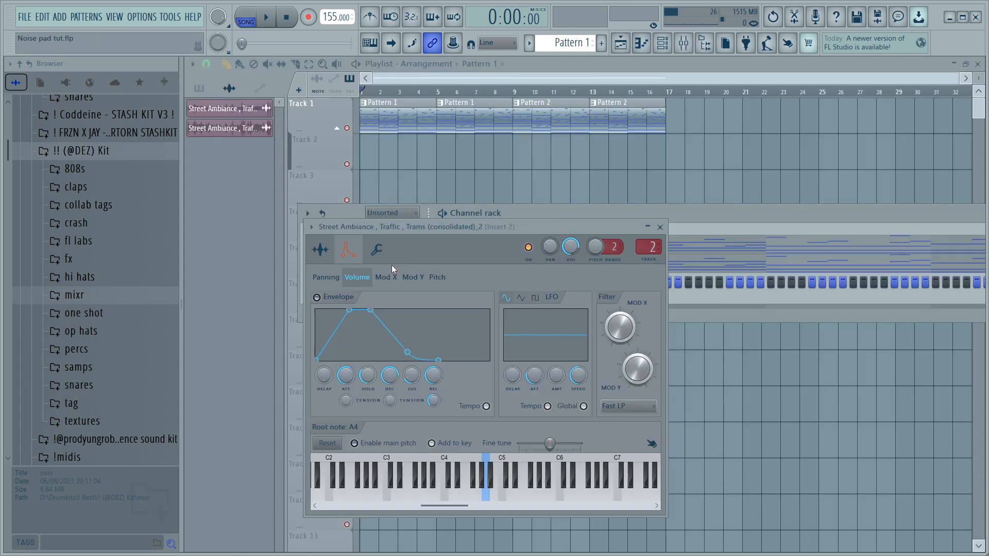
{"action": "left_click", "coordinate": [330, 262]}
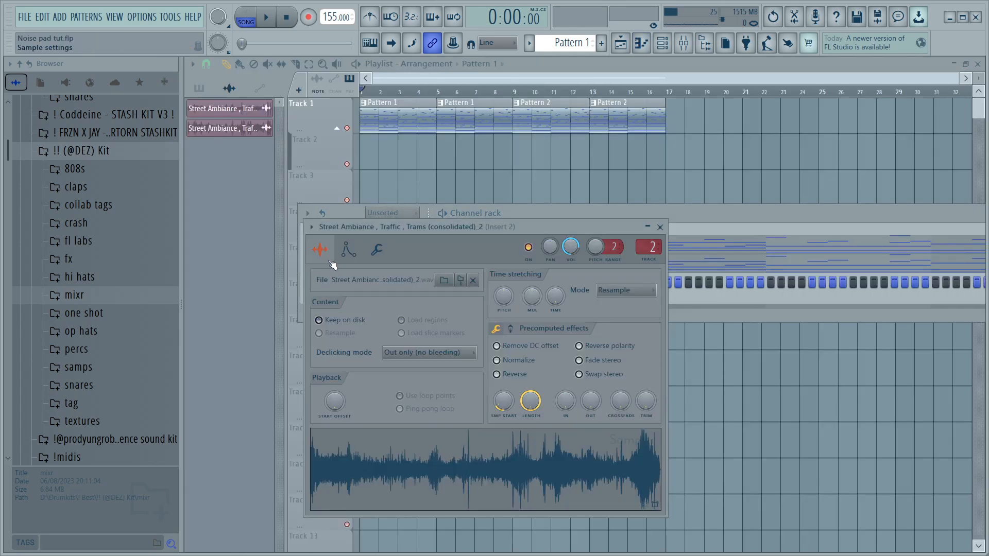
{"action": "right_click", "coordinate": [508, 404]}
{"action": "left_click", "coordinate": [548, 412]}
{"action": "right_click", "coordinate": [530, 399]}
{"action": "left_click", "coordinate": [557, 412]}
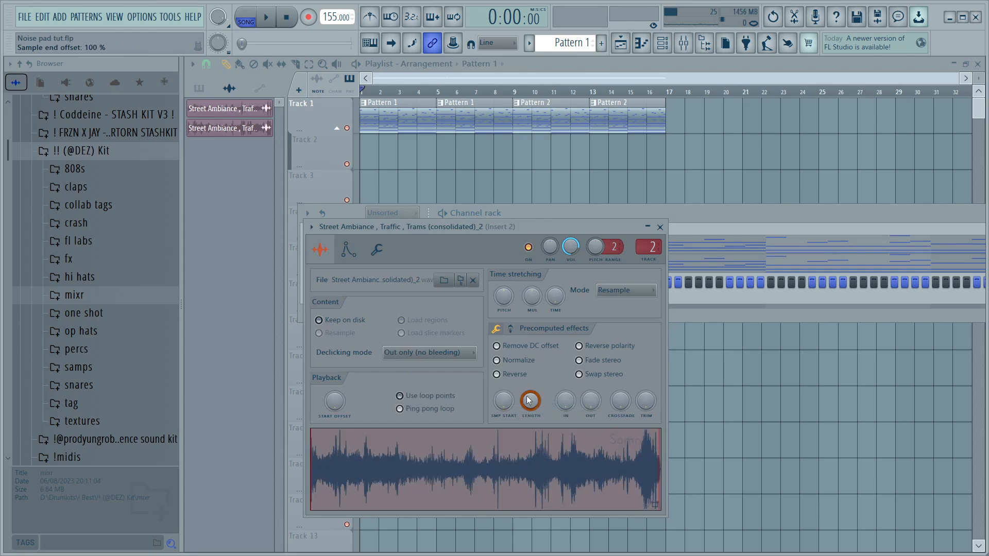
{"action": "right_click", "coordinate": [527, 396]}
{"action": "left_click", "coordinate": [545, 403]}
{"action": "left_click", "coordinate": [507, 375]}
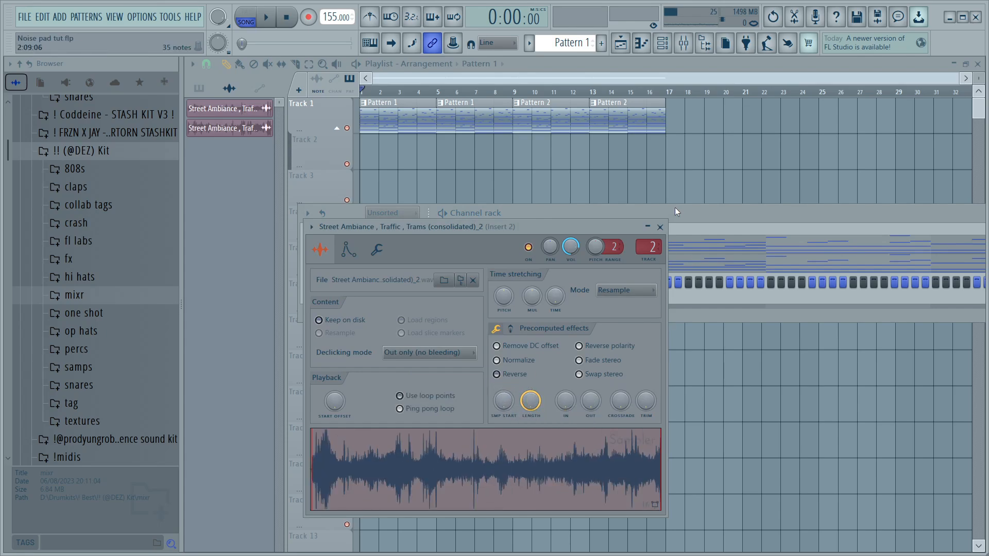
{"action": "left_click", "coordinate": [659, 227]}
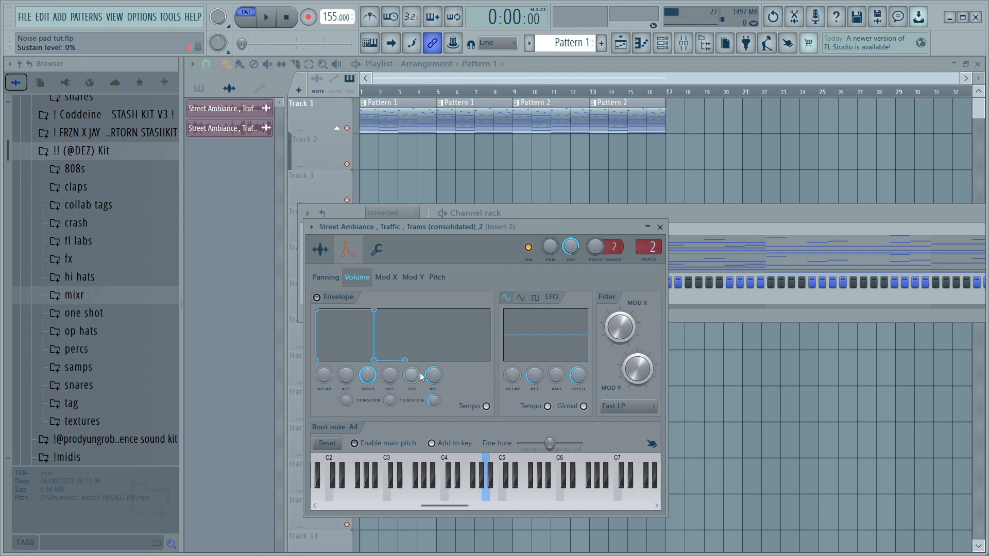
Play the pattern to audition the Street Ambiance (consolidated)_2 channel, checking its volume envelope and sample settings.
{"action": "left_click", "coordinate": [659, 227]}
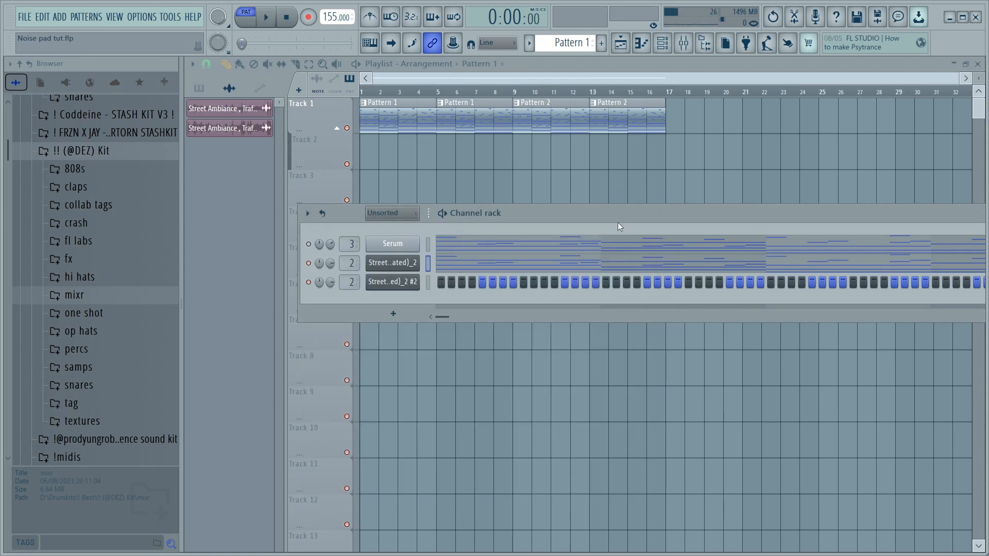
{"action": "key", "text": "space"}
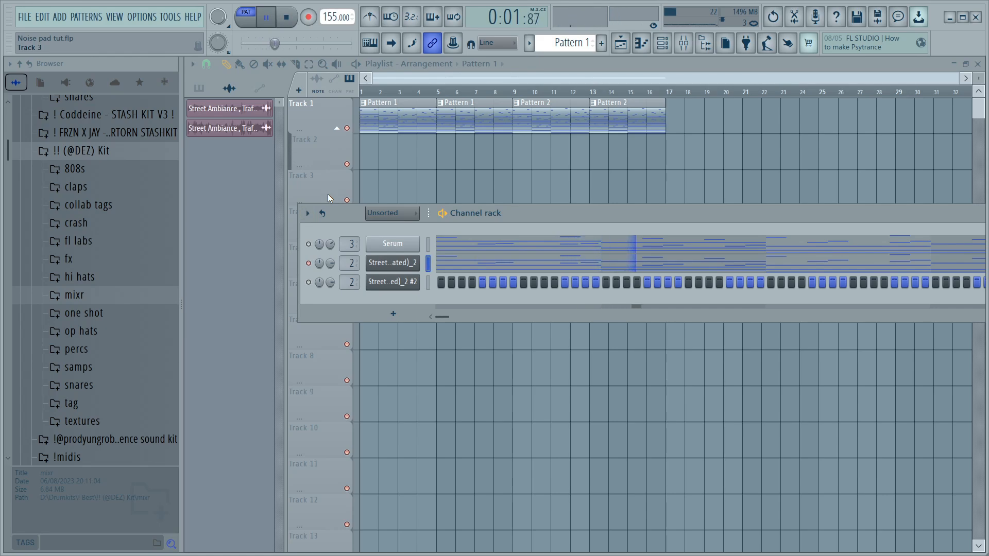
{"action": "left_click", "coordinate": [407, 266]}
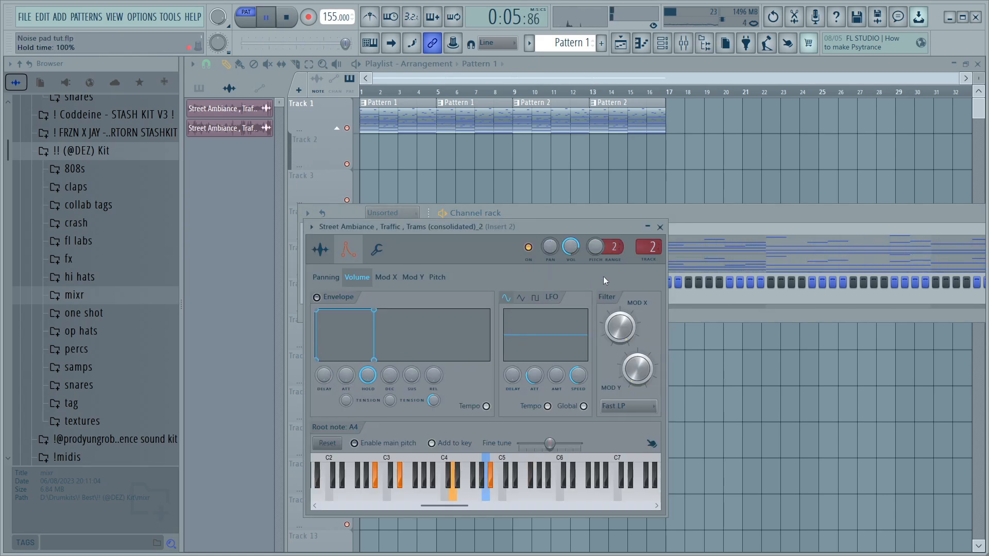
{"action": "left_click", "coordinate": [323, 252]}
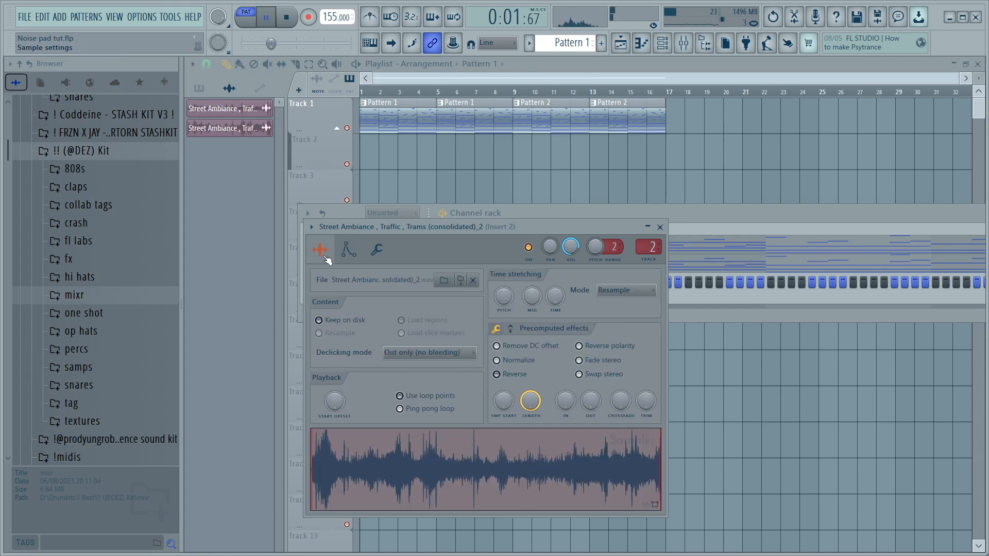
{"action": "left_click", "coordinate": [266, 17]}
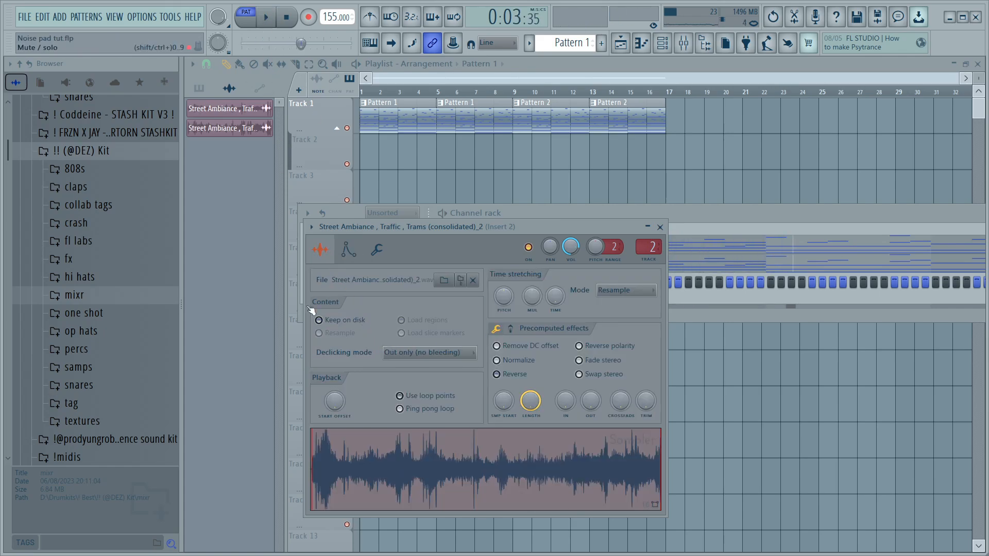
Adjust the sample start offset of the Street Ambiance (consolidated)_2 channel.
{"action": "left_click", "coordinate": [353, 260]}
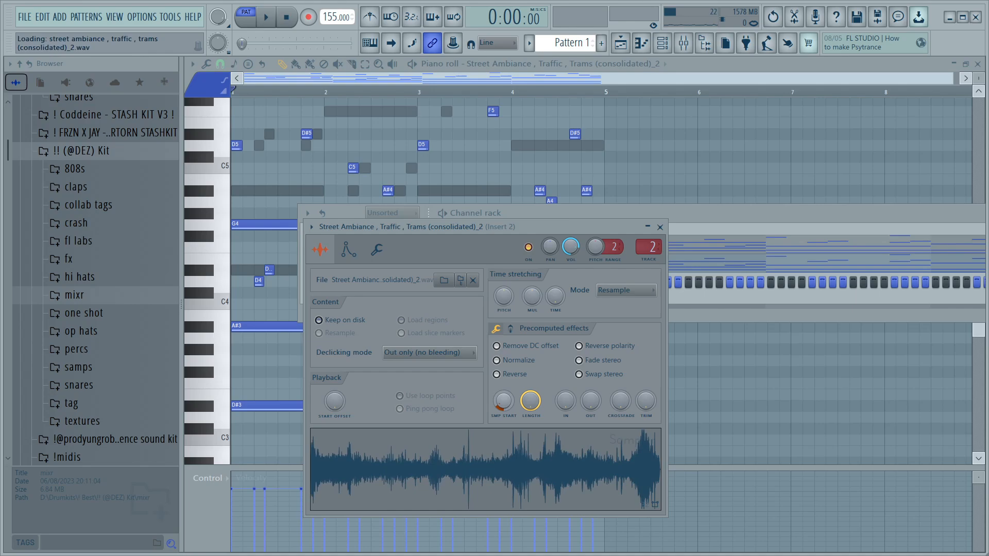
{"action": "mouse_move", "coordinate": [492, 409]}
{"action": "left_mouse_down"}
{"action": "mouse_move", "coordinate": [492, 396]}
{"action": "mouse_move", "coordinate": [492, 408]}
{"action": "left_mouse_up"}
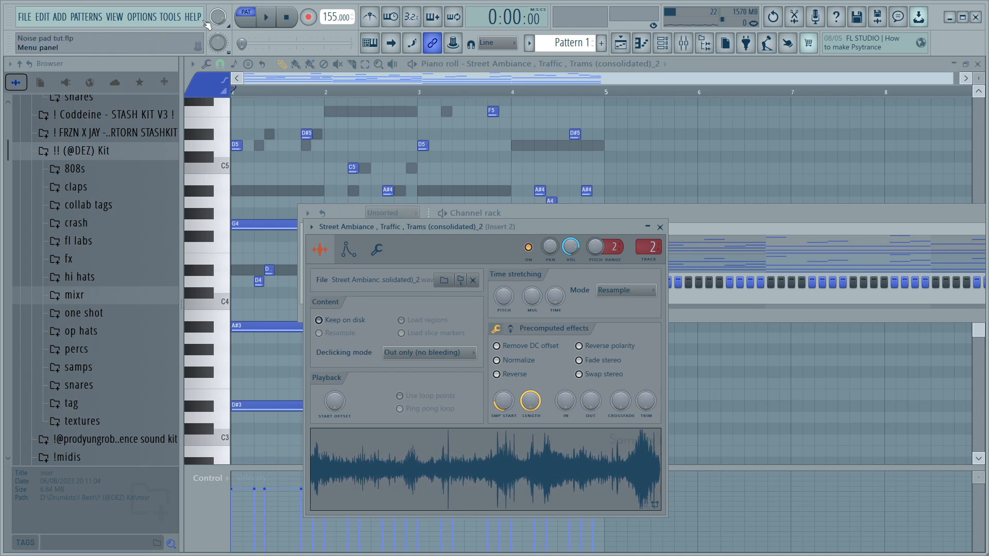
Play the pattern while trying sample start offsets of 23% and 24% on the Street Ambiance (consolidated)_2 channel.
{"action": "left_click", "coordinate": [265, 19]}
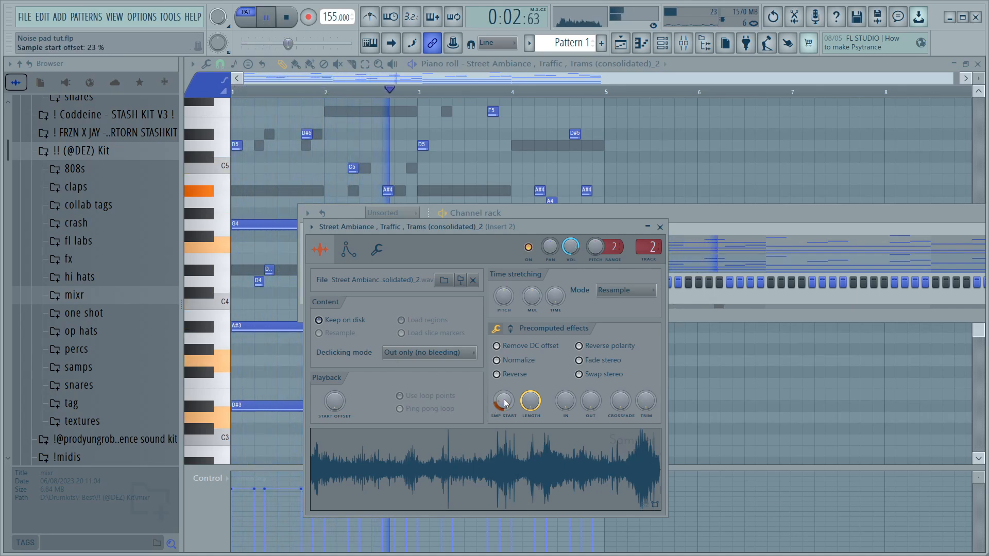
{"action": "left_click_drag", "start_coordinate": [499, 404], "coordinate": [498, 401]}
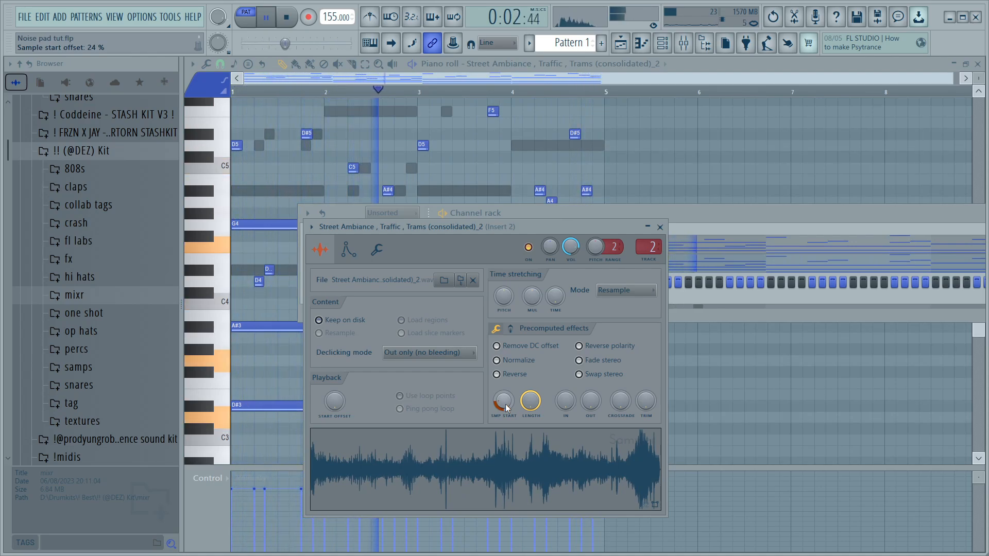
{"action": "mouse_move", "coordinate": [505, 403]}
{"action": "left_mouse_down"}
{"action": "mouse_move", "coordinate": [505, 390]}
{"action": "mouse_move", "coordinate": [506, 409]}
{"action": "left_mouse_up"}
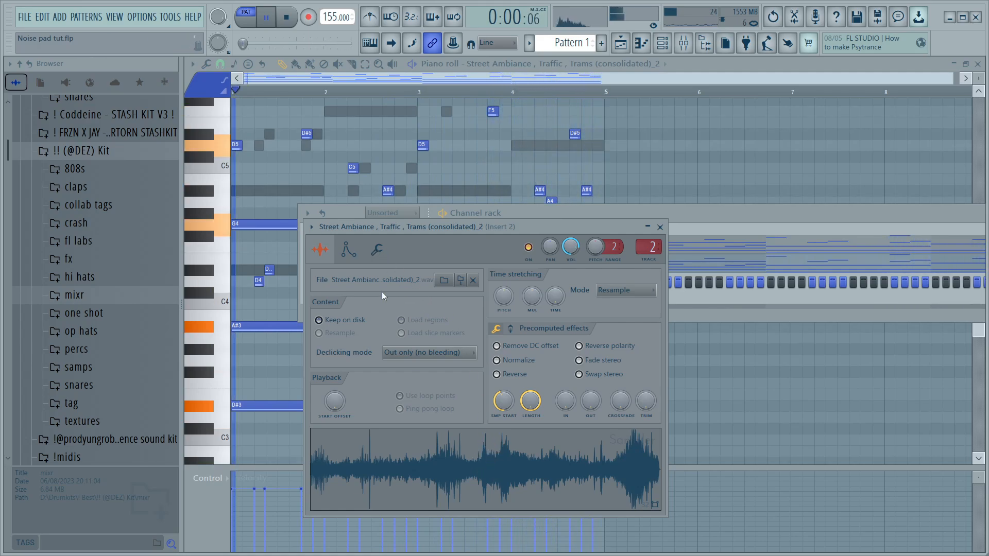
{"action": "left_click", "coordinate": [660, 230]}
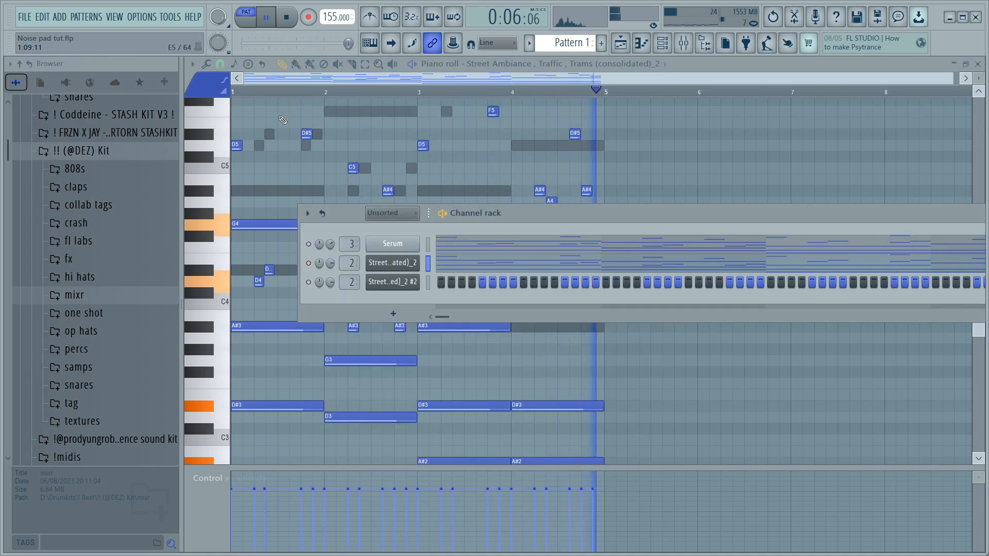
{"action": "key", "text": "space"}
Audition mixer Insert 2 with its effects bypassed, re-enabling Fruity Convolver, EchoBoy and Blackhole during playback.
{"action": "left_click", "coordinate": [683, 42]}
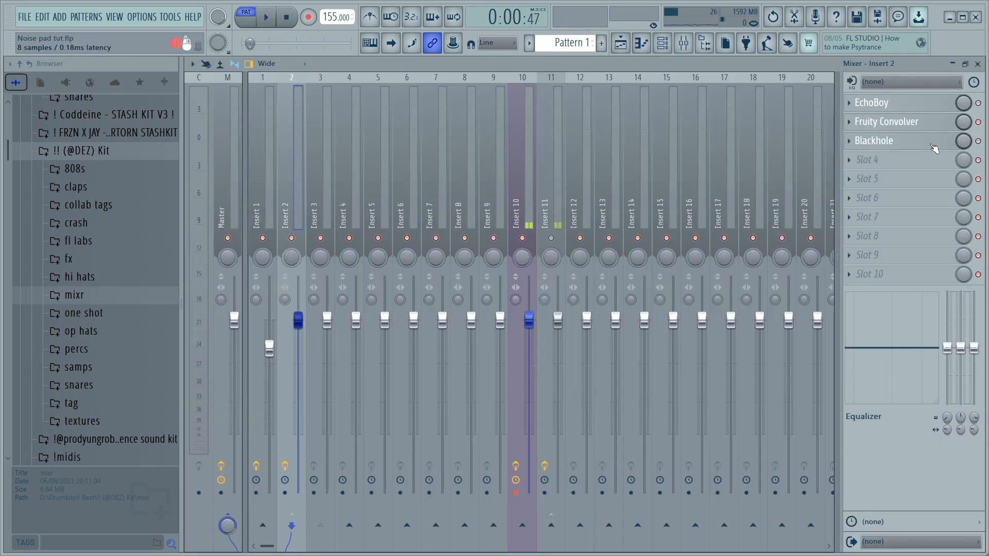
{"action": "left_click", "coordinate": [266, 18]}
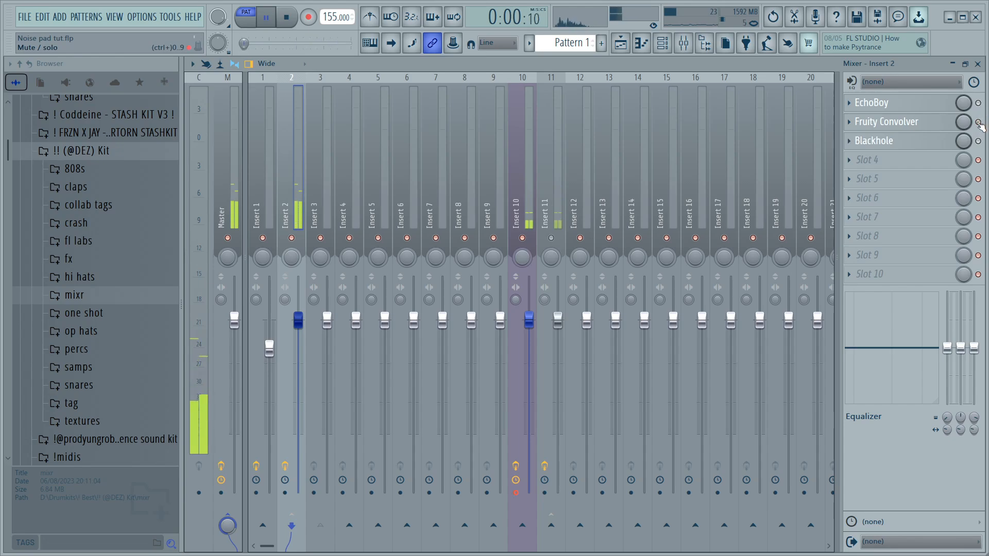
{"action": "left_click", "coordinate": [907, 124]}
{"action": "left_click", "coordinate": [981, 126]}
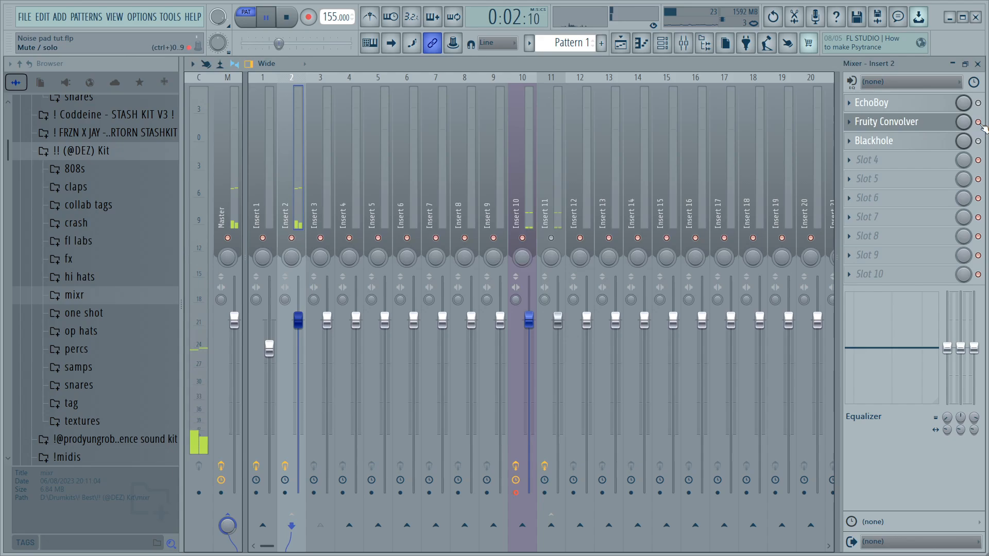
{"action": "left_click", "coordinate": [979, 103]}
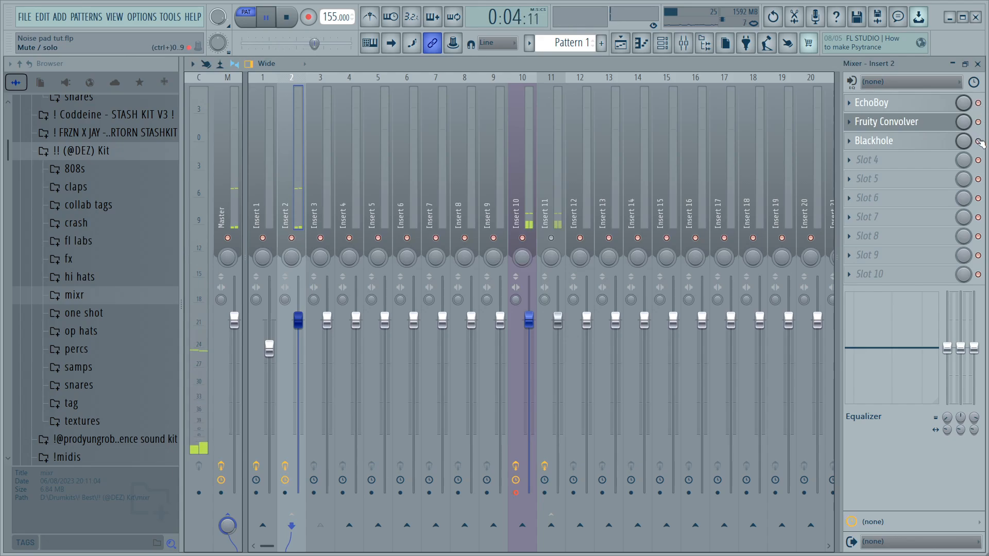
{"action": "left_click", "coordinate": [977, 64]}
Lower the Serum channel's volume and unmute it with the Street Ambiance (consolidated)_2 channel to play both together.
{"action": "left_click", "coordinate": [752, 225]}
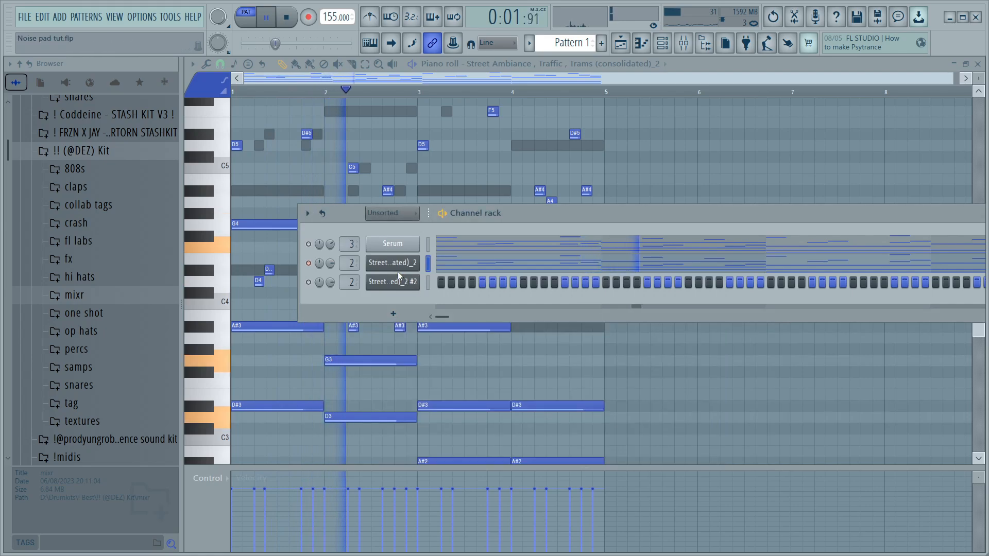
{"action": "left_click", "coordinate": [394, 266]}
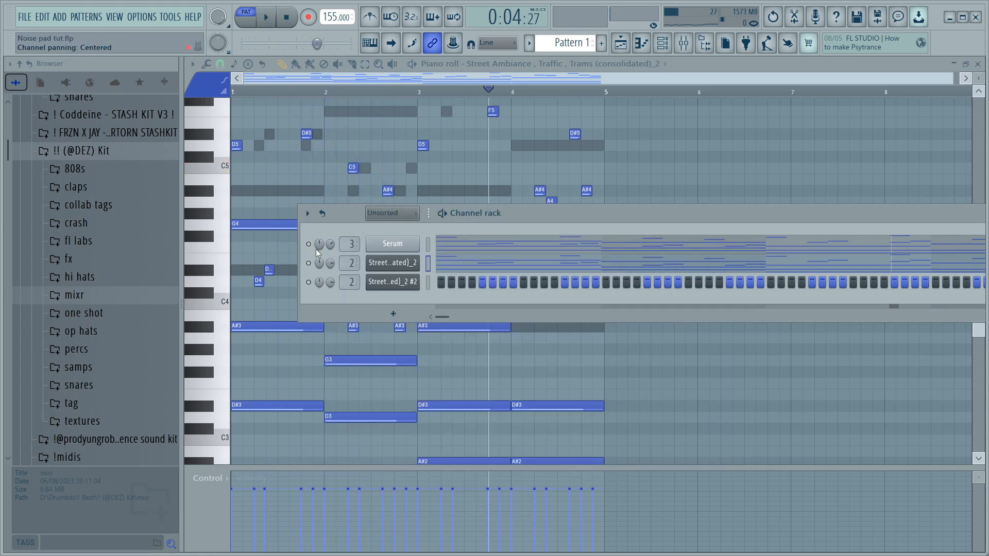
{"action": "key", "text": "F6"}
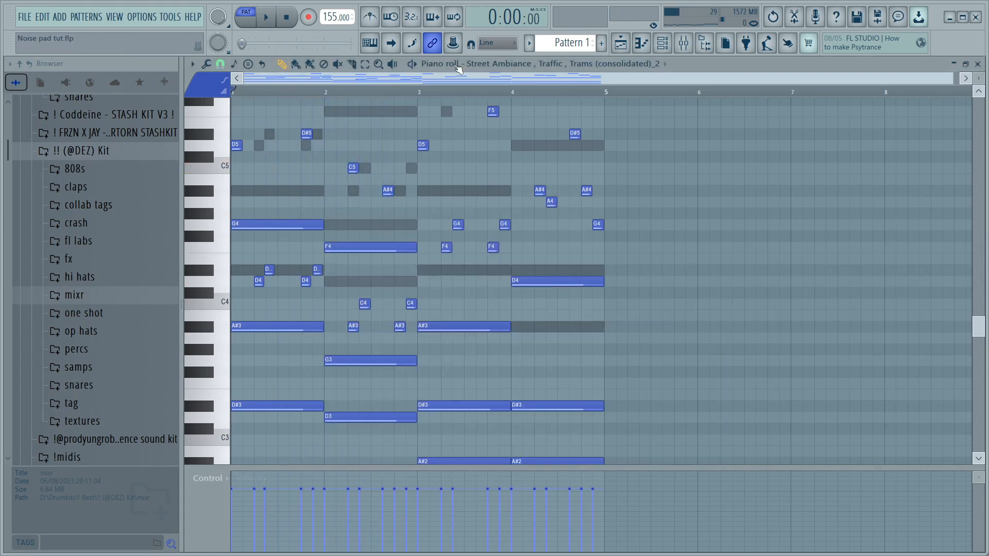
{"action": "left_click", "coordinate": [662, 43]}
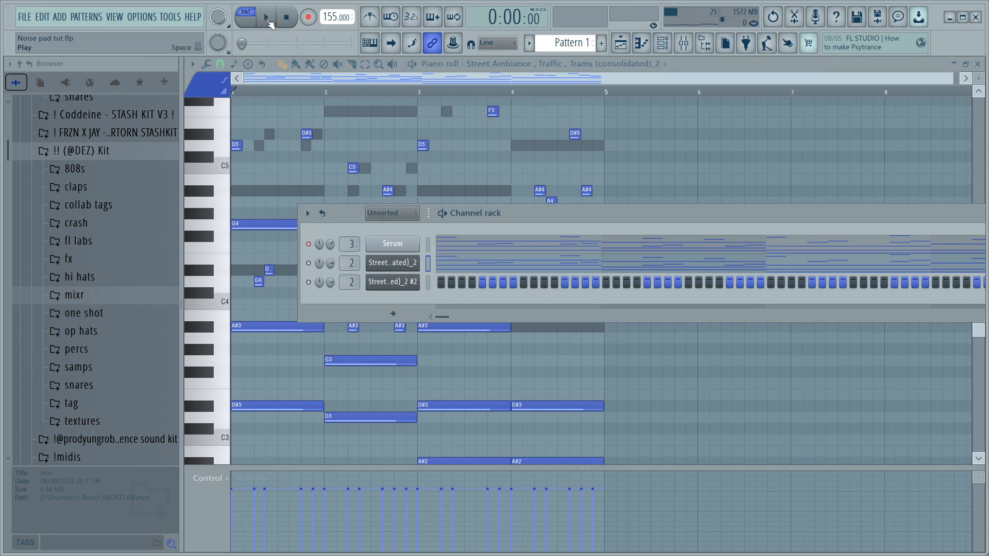
{"action": "left_click_drag", "start_coordinate": [330, 244], "coordinate": [332, 257]}
{"action": "left_click", "coordinate": [308, 263]}
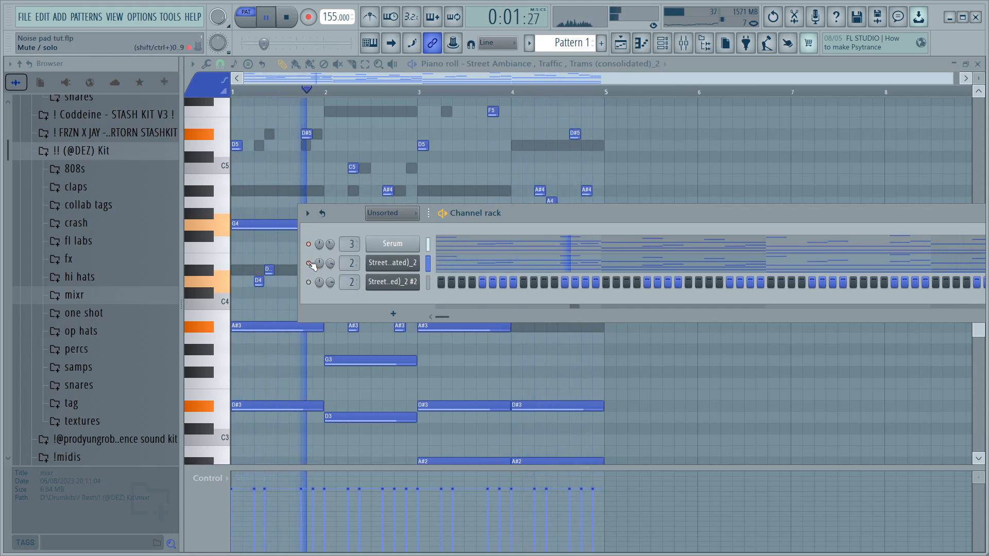
Vary the Street Ambiance (consolidated)_2 channel's sample start offset against the Serum melody and check its volume envelope.
{"action": "left_click", "coordinate": [376, 262]}
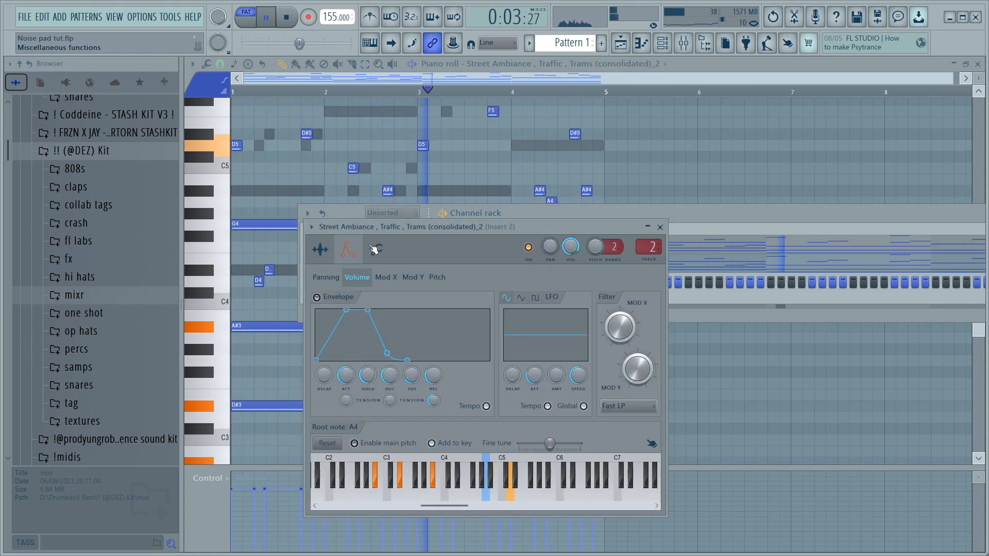
{"action": "left_click", "coordinate": [320, 251]}
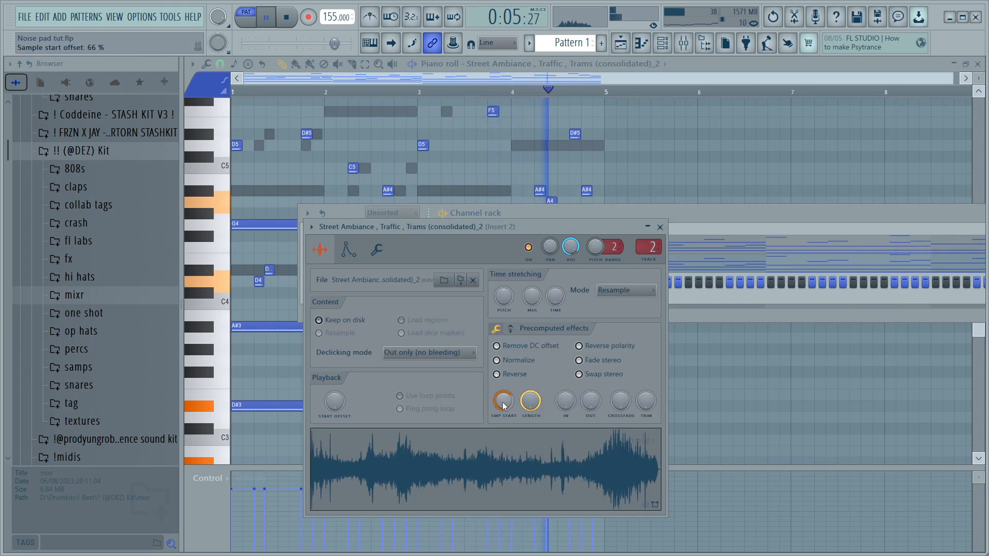
{"action": "mouse_move", "coordinate": [504, 405]}
{"action": "left_mouse_down"}
{"action": "mouse_move", "coordinate": [503, 426]}
{"action": "mouse_move", "coordinate": [507, 402]}
{"action": "left_mouse_up"}
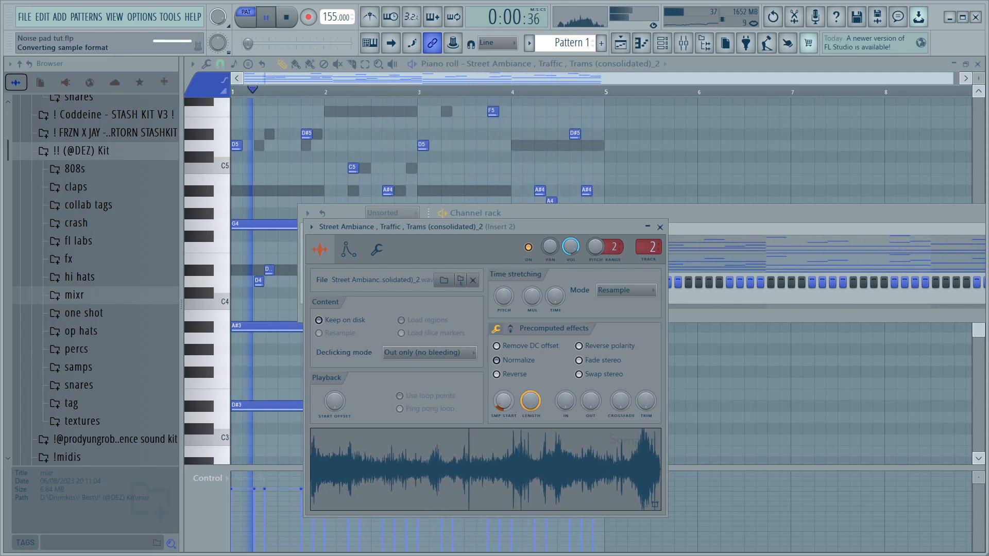
{"action": "left_click", "coordinate": [348, 249]}
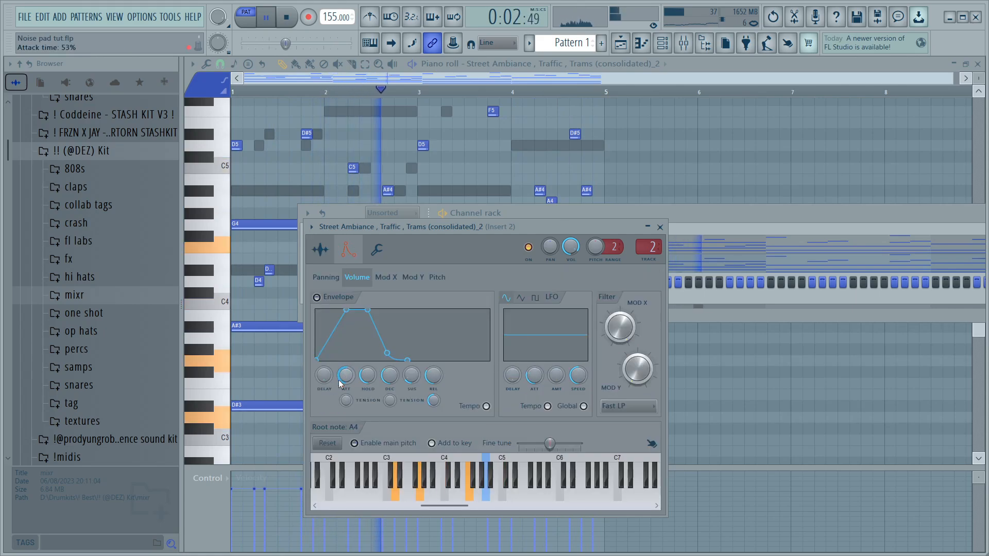
{"action": "left_click", "coordinate": [661, 228]}
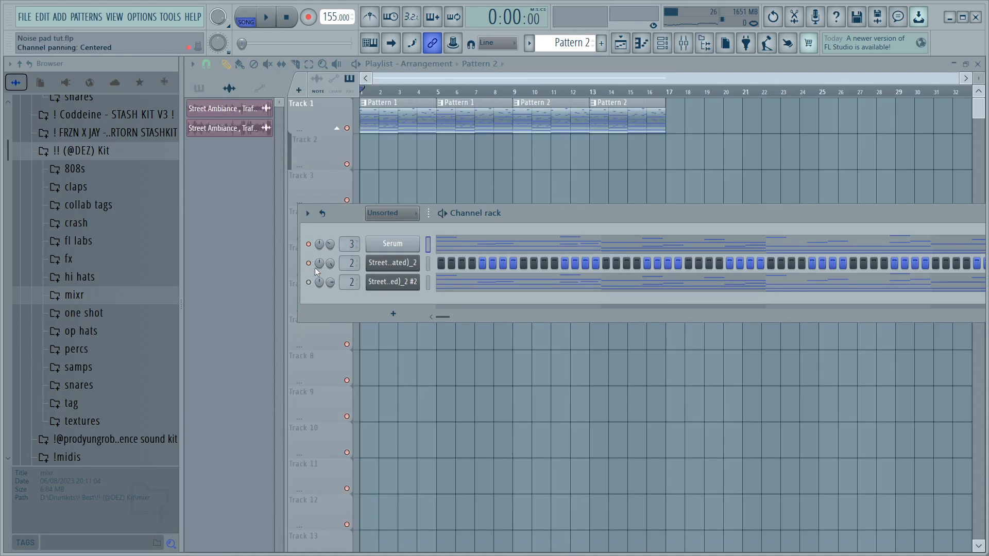
Inspect the sample settings of the Street Ambiance (consolidated)_2 #2 channel used in Pattern 2.
{"action": "right_click", "coordinate": [383, 288]}
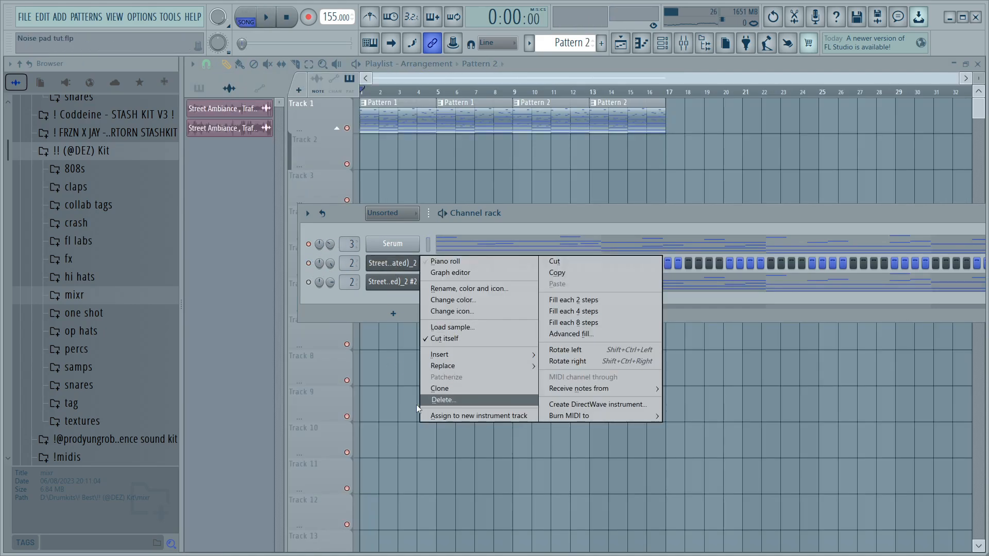
{"action": "left_click", "coordinate": [336, 282]}
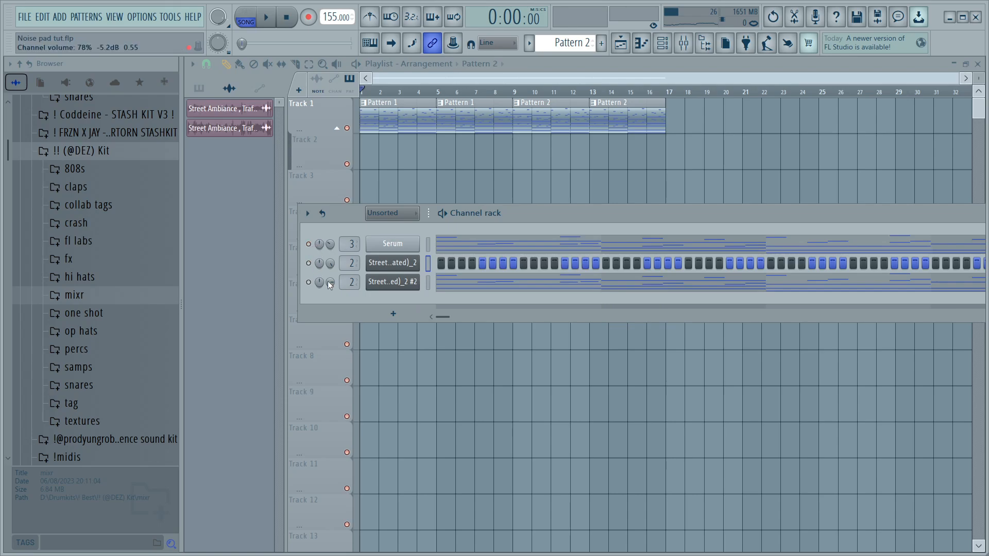
{"action": "left_click", "coordinate": [395, 284]}
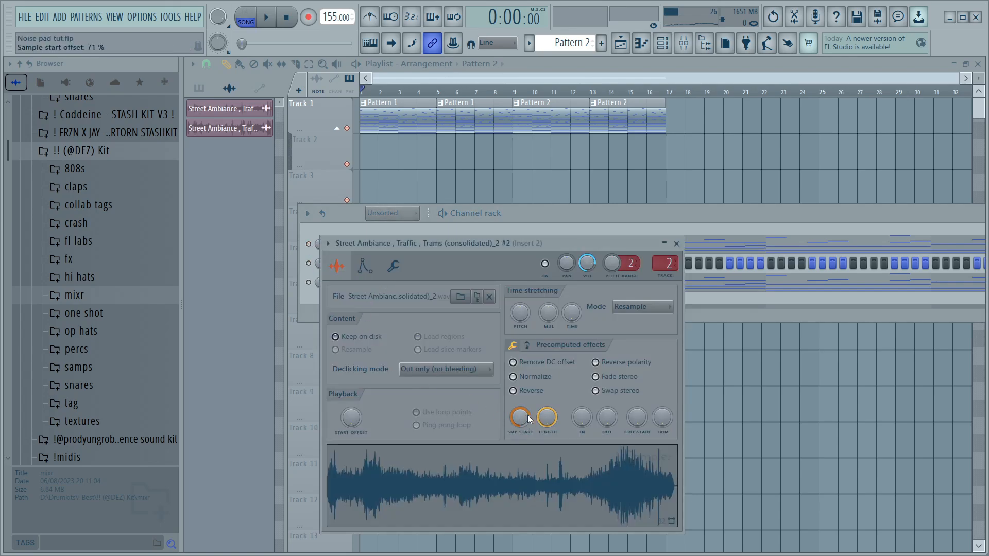
{"action": "left_click", "coordinate": [677, 243]}
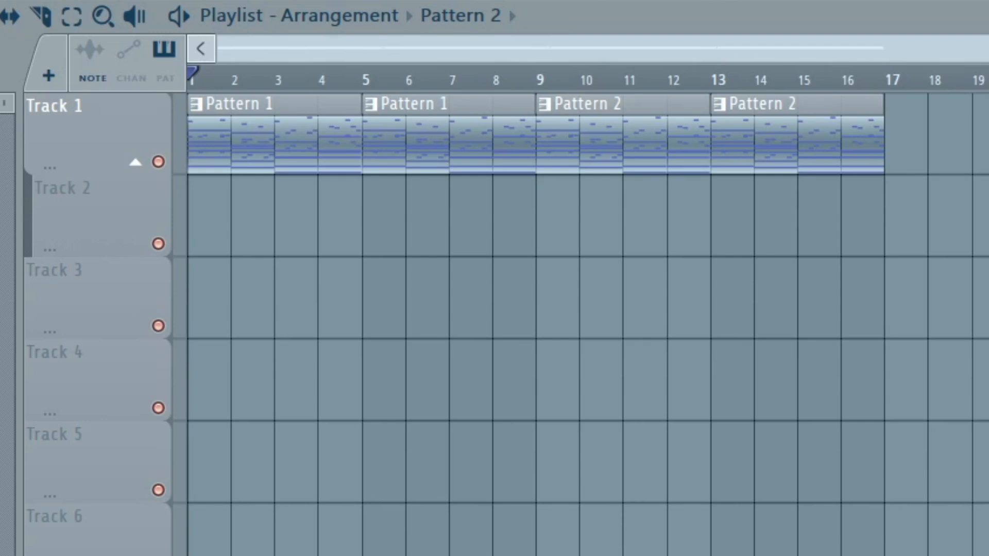
Play the playlist arrangement of Pattern 1 and Pattern 2 clips to hear the final sound.
{"action": "key", "text": "space"}
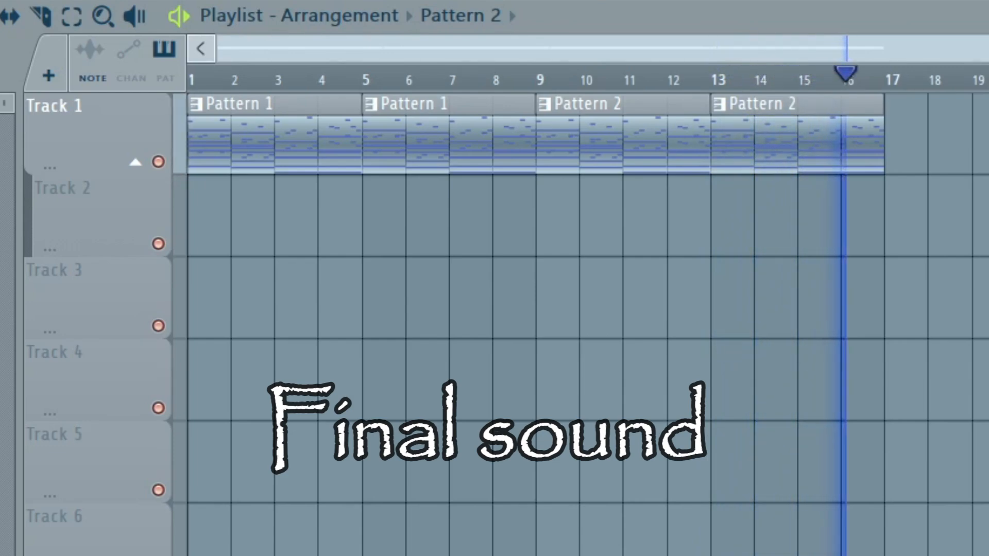
{"action": "key", "text": "space"}
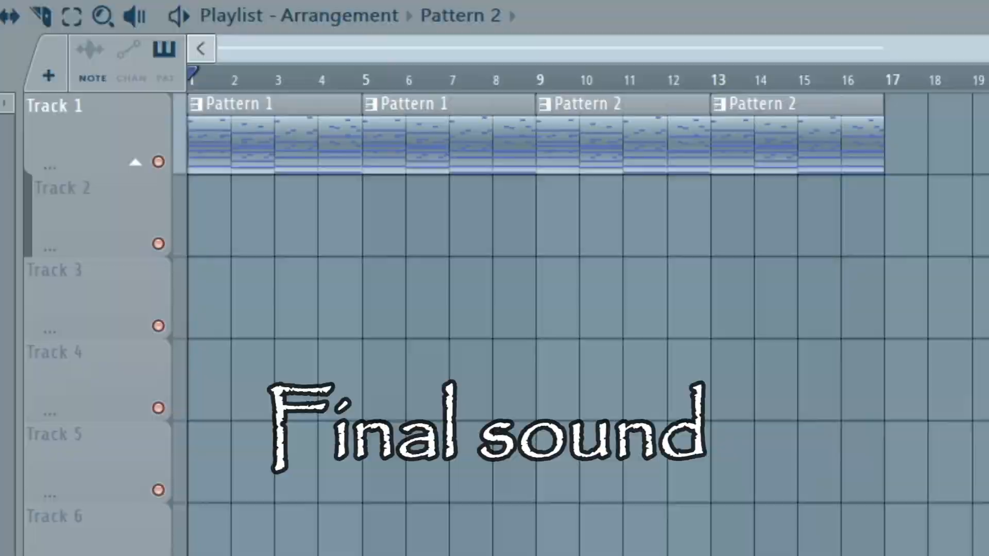